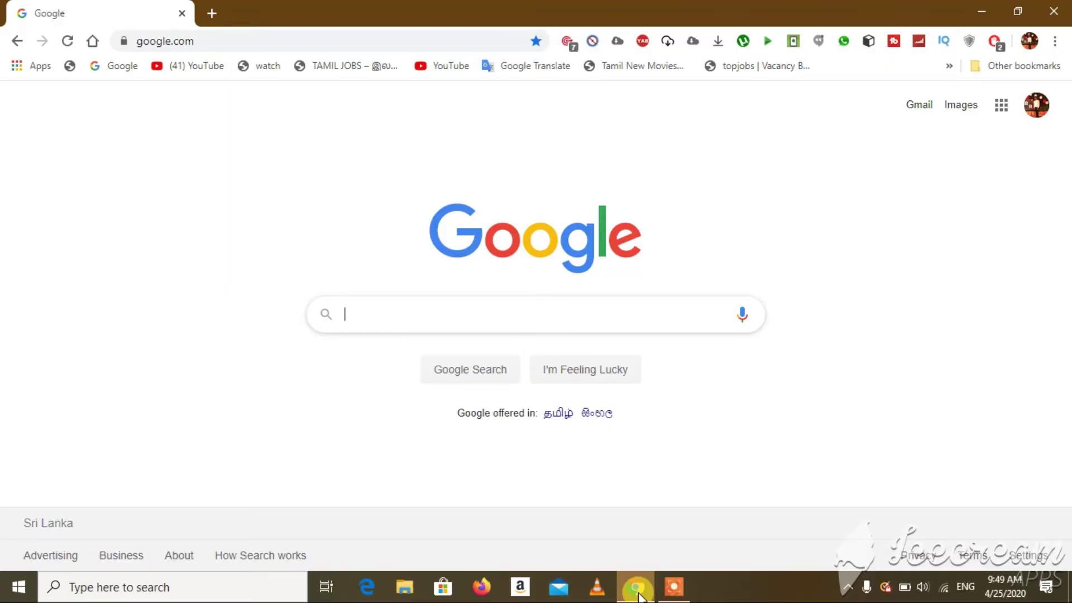
Step: Search Google for "blogger" and open the Blogger.com website from the results
{"action": "type", "text": "blog"}
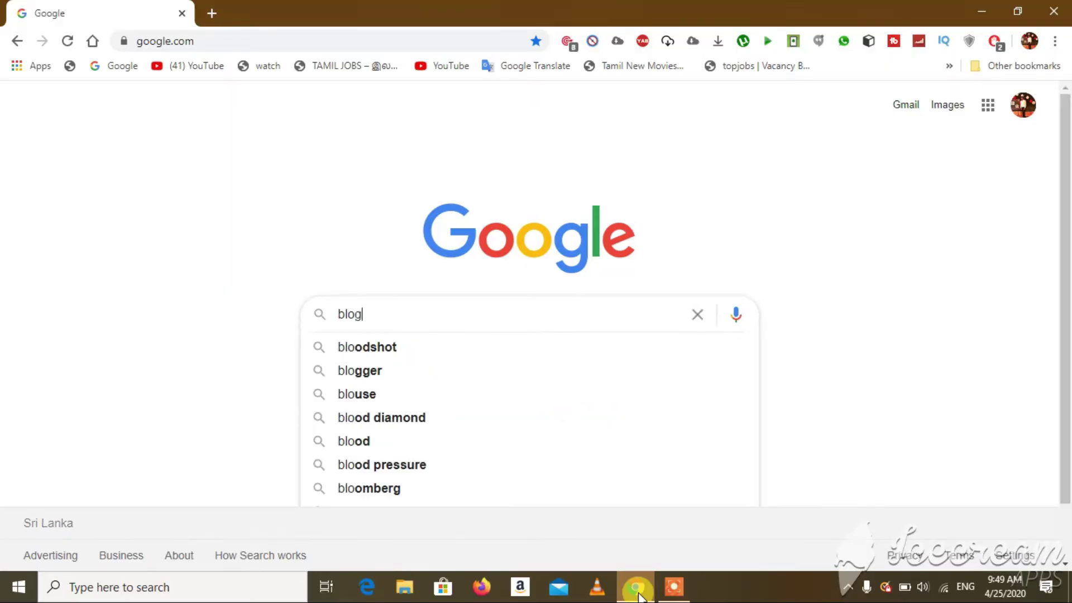
{"action": "type", "text": "ger"}
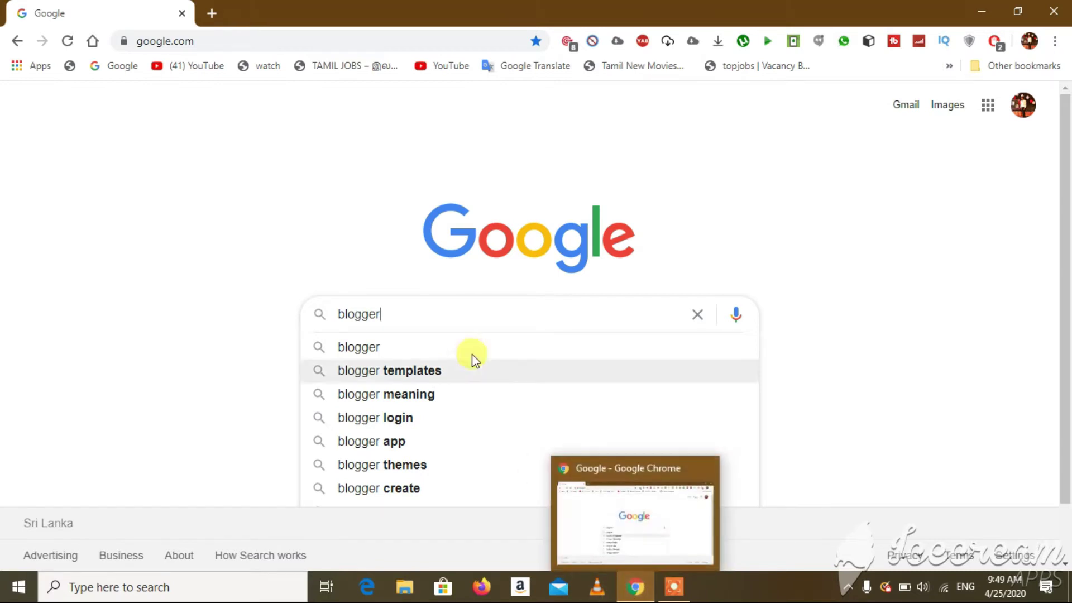
{"action": "left_click", "coordinate": [429, 354]}
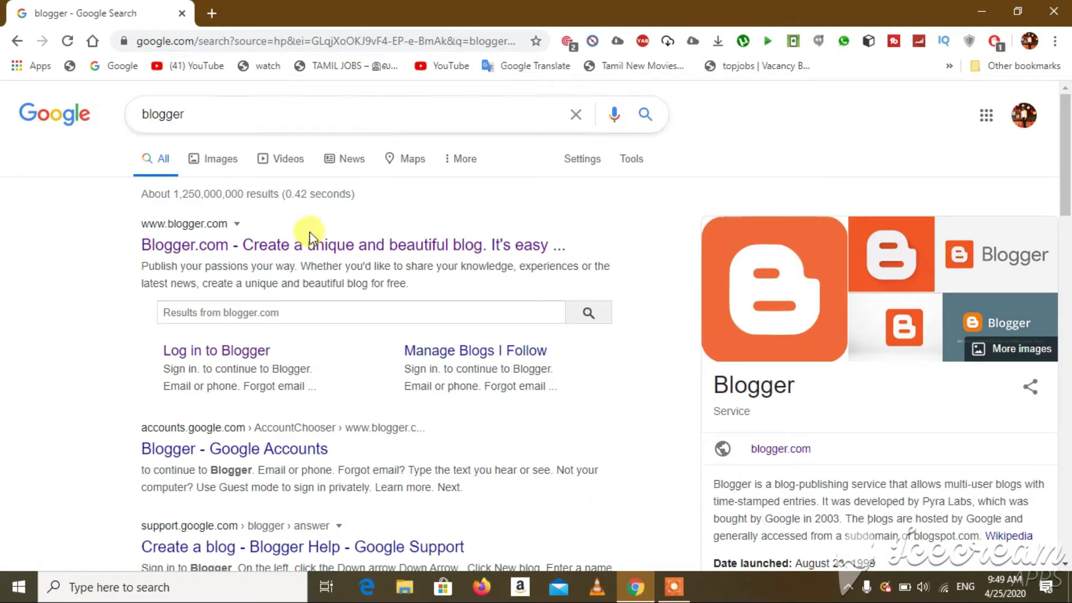
{"action": "left_click", "coordinate": [210, 248]}
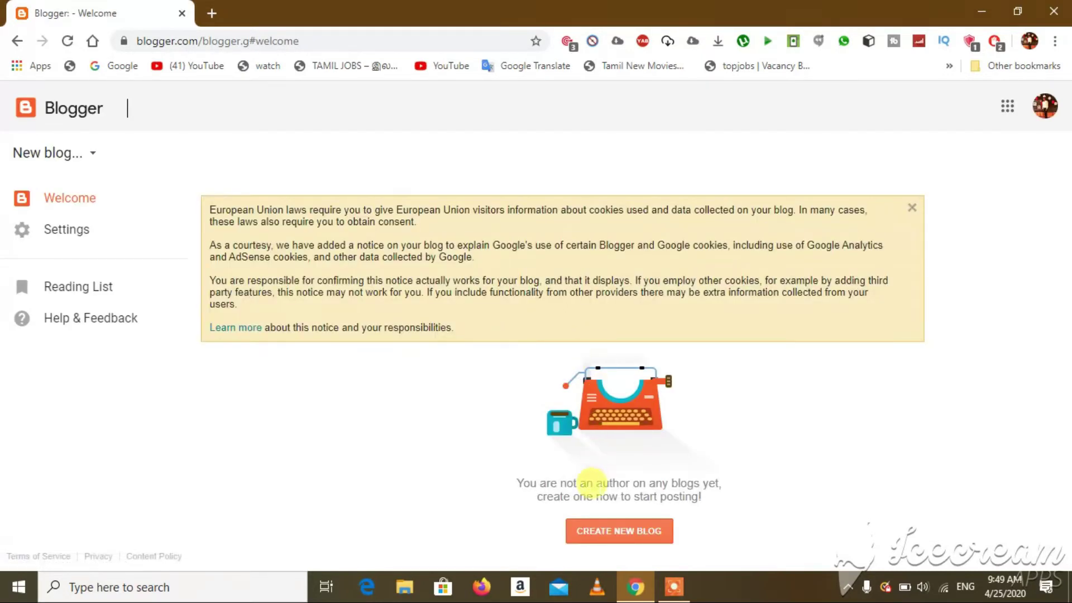
Step: Start creating a new blog and give it the title "Tamil Youtube"
{"action": "left_click", "coordinate": [603, 532]}
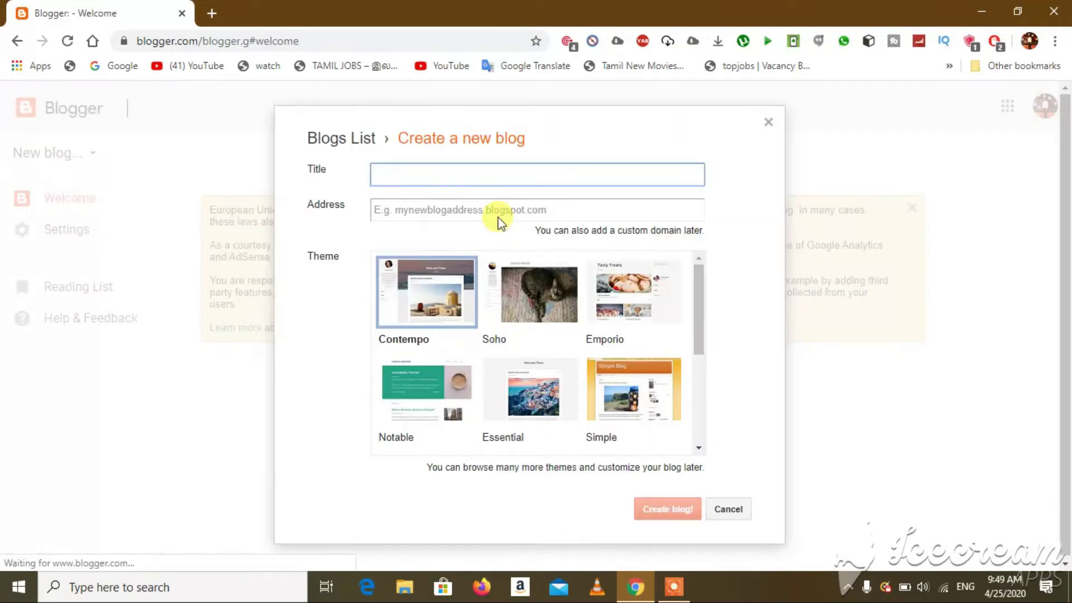
{"action": "type", "text": "T"}
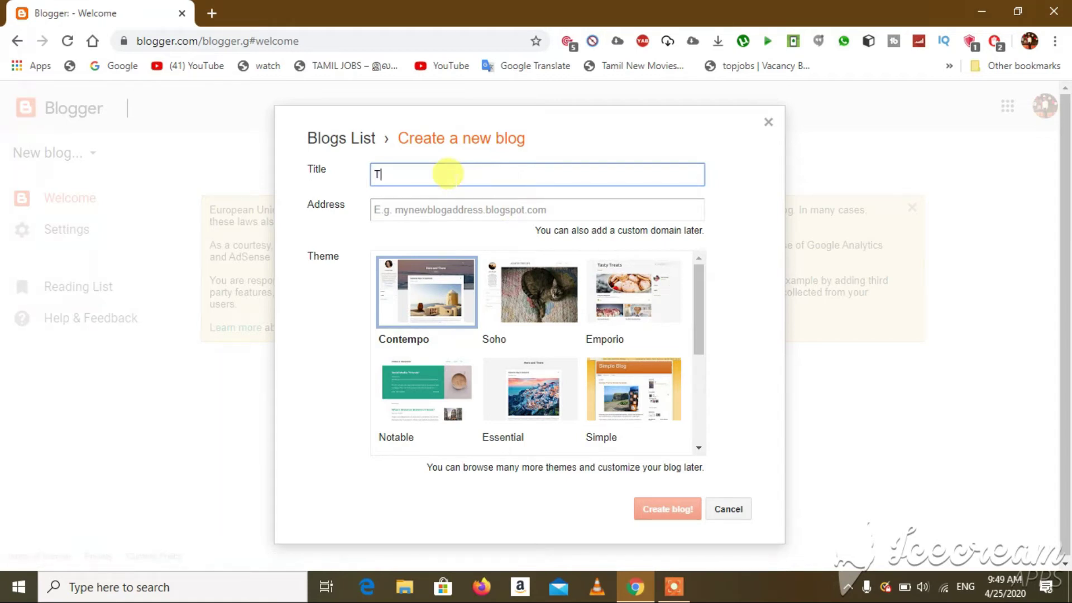
{"action": "type", "text": "amil Youtube"}
{"action": "double_click", "coordinate": [448, 175]}
Step: Enter "TamilYoutube" as the blog address and check whether it is available
{"action": "left_click", "coordinate": [452, 208]}
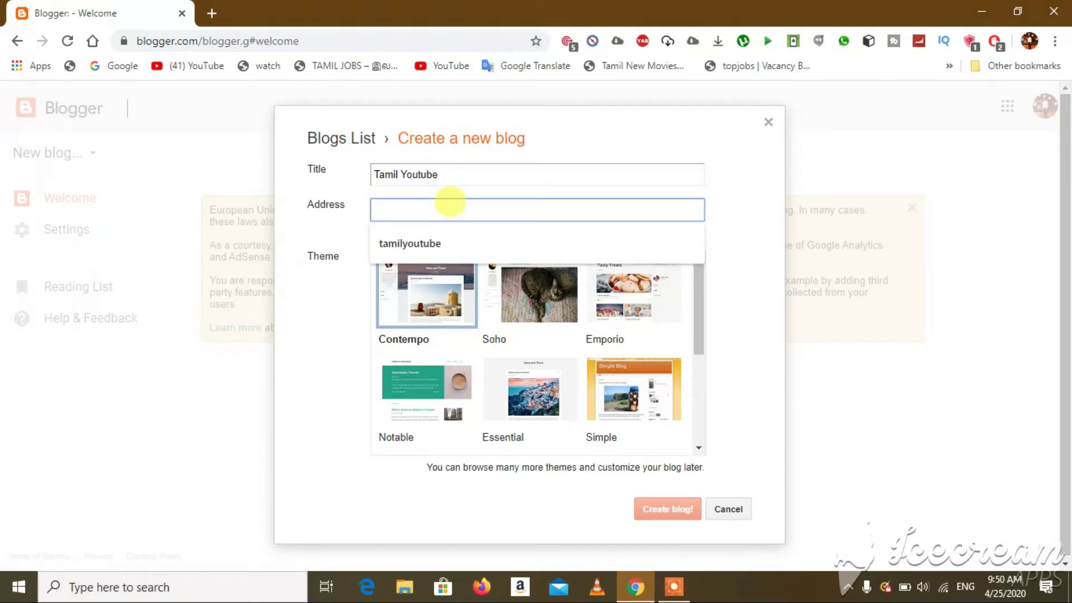
{"action": "type", "text": "TamilYoutube"}
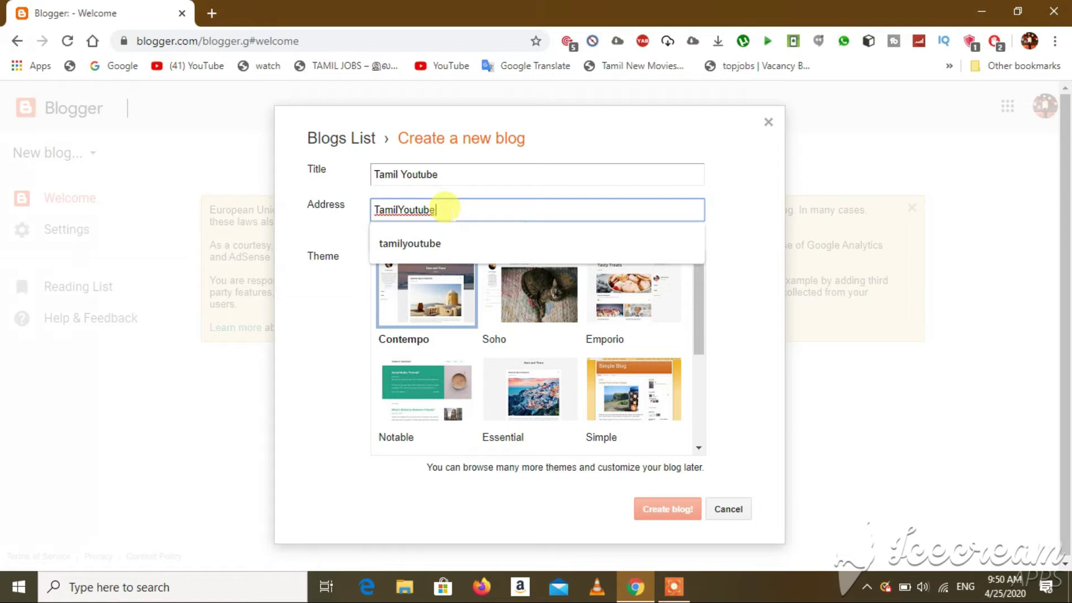
{"action": "left_click", "coordinate": [747, 201]}
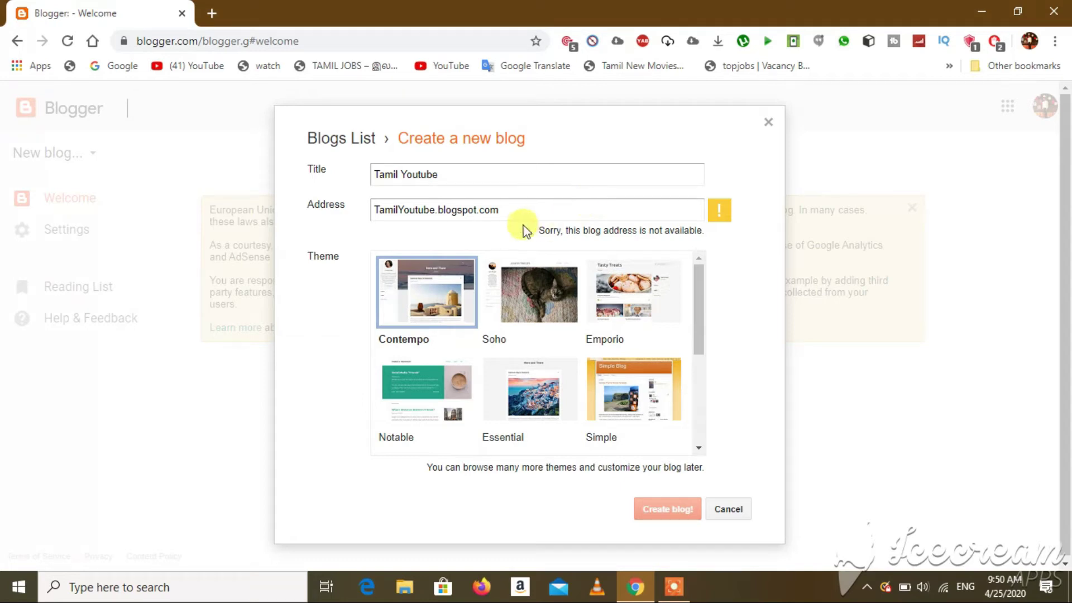
Step: Change the blog address to TamilYoutube-Elam.blogspot.com
{"action": "left_click", "coordinate": [435, 210]}
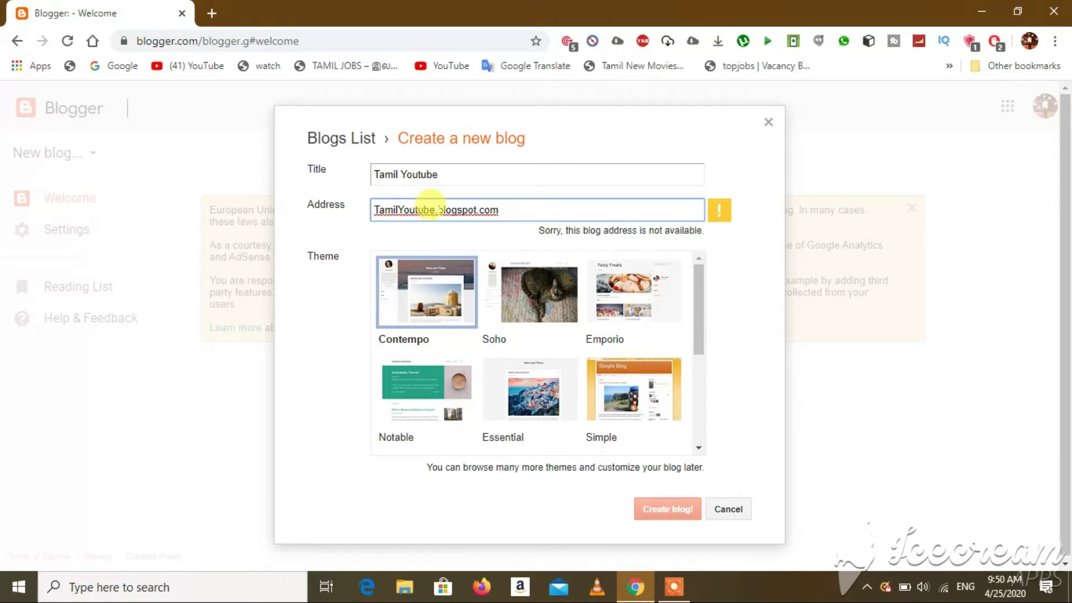
{"action": "type", "text": "eelam"}
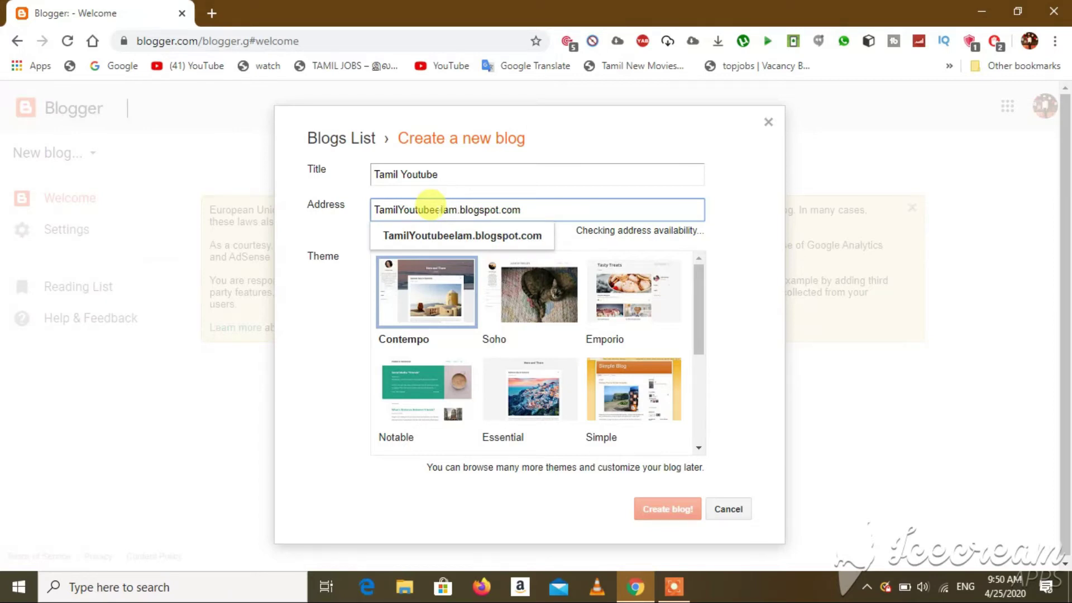
{"action": "left_click", "coordinate": [450, 233]}
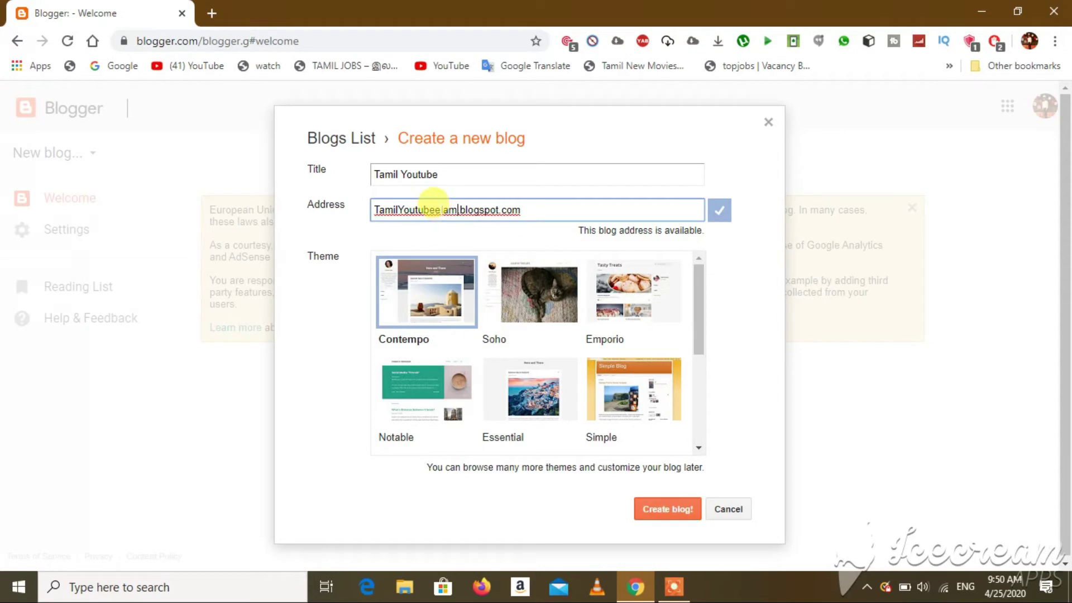
{"action": "left_click", "coordinate": [435, 209]}
{"action": "type", "text": "-"}
{"action": "left_click", "coordinate": [569, 210]}
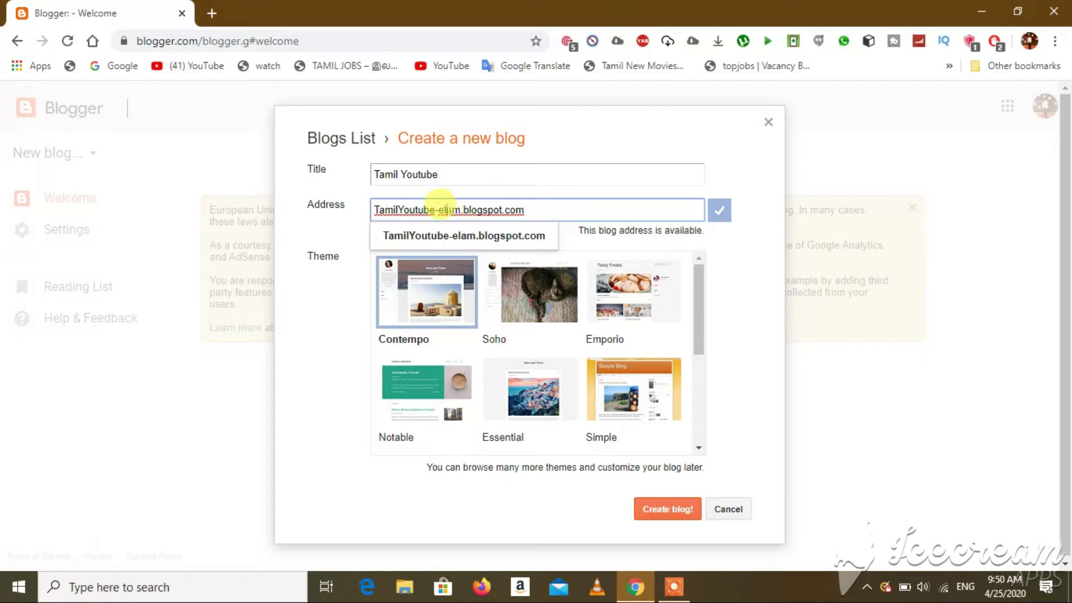
{"action": "left_click", "coordinate": [444, 209]}
{"action": "key", "text": "BackSpace"}
{"action": "type", "text": "E"}
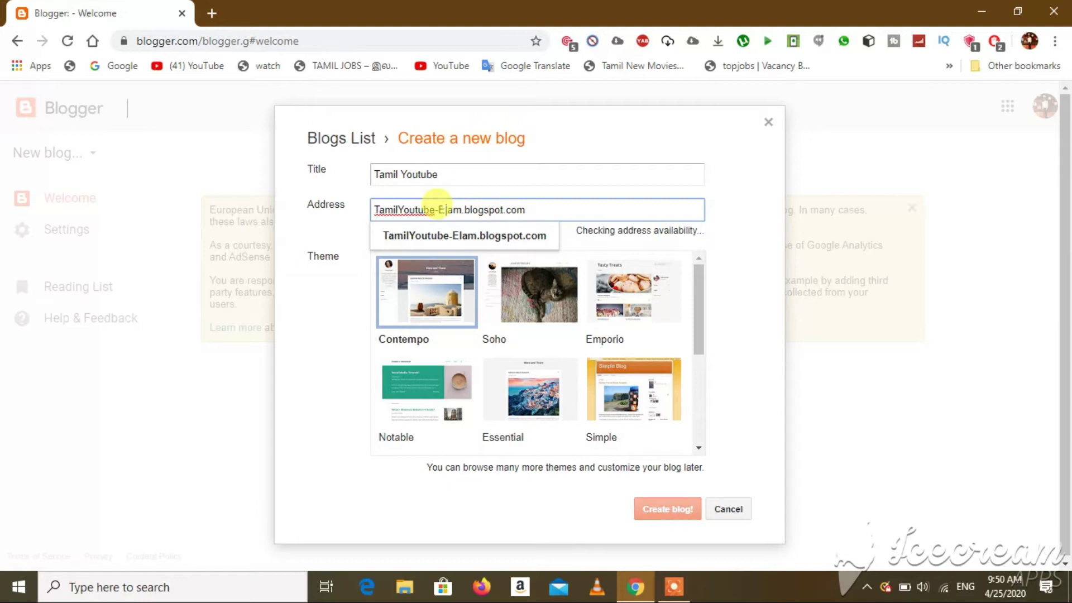
{"action": "left_click", "coordinate": [638, 137]}
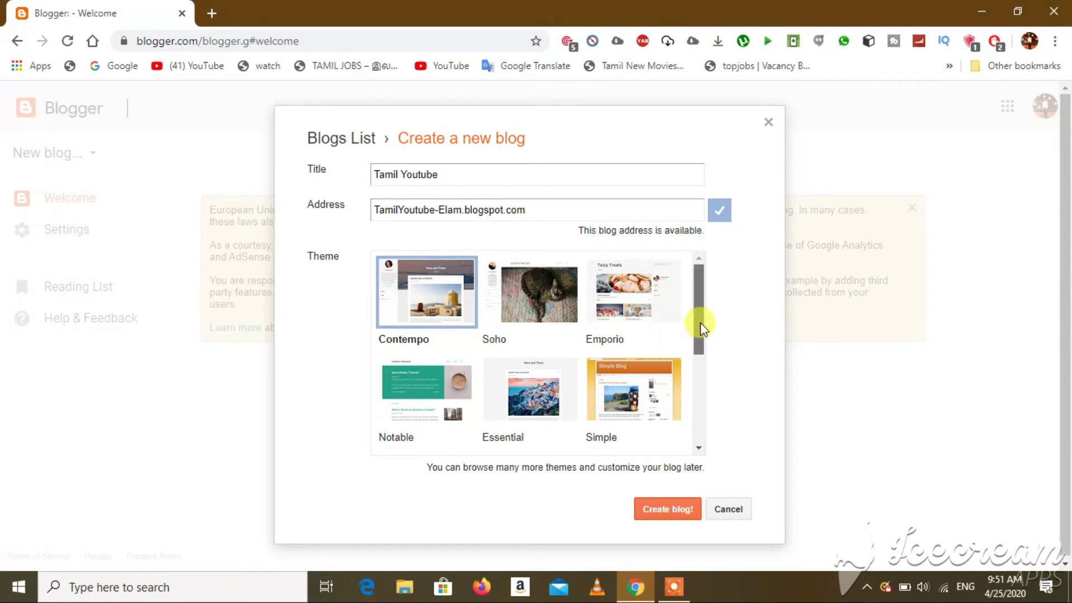
Step: Choose the Emporio theme and create the blog
{"action": "left_click_drag", "start_coordinate": [700, 323], "coordinate": [685, 258]}
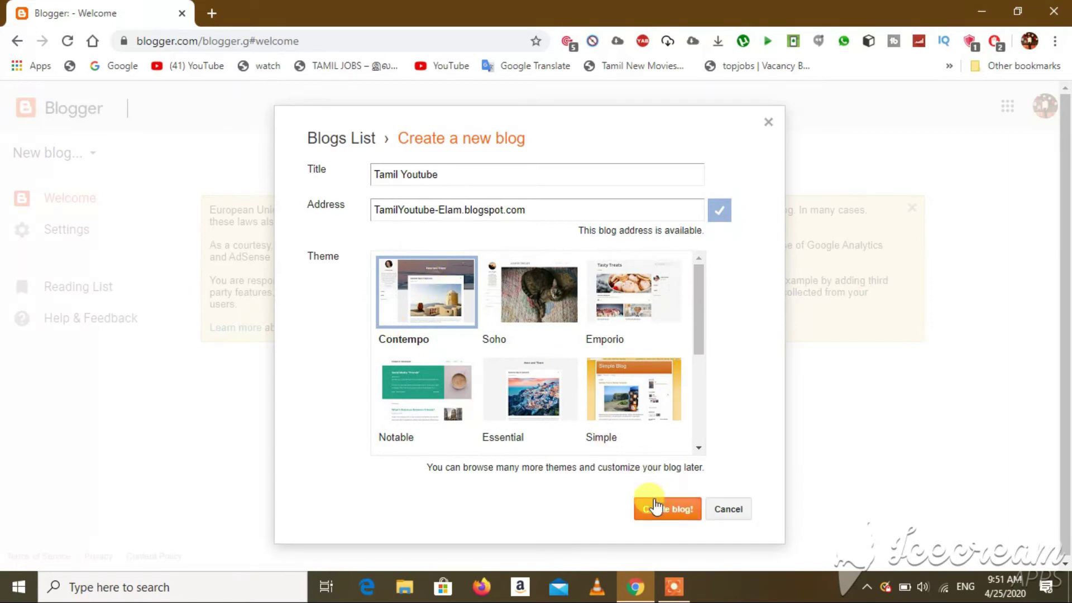
{"action": "left_click", "coordinate": [619, 276]}
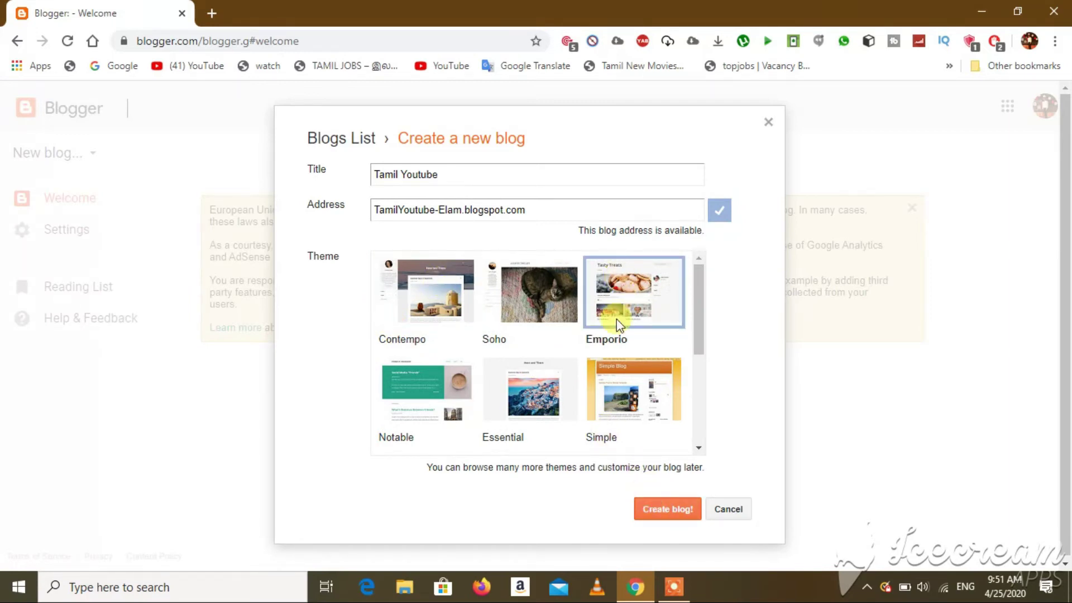
{"action": "left_click", "coordinate": [662, 514]}
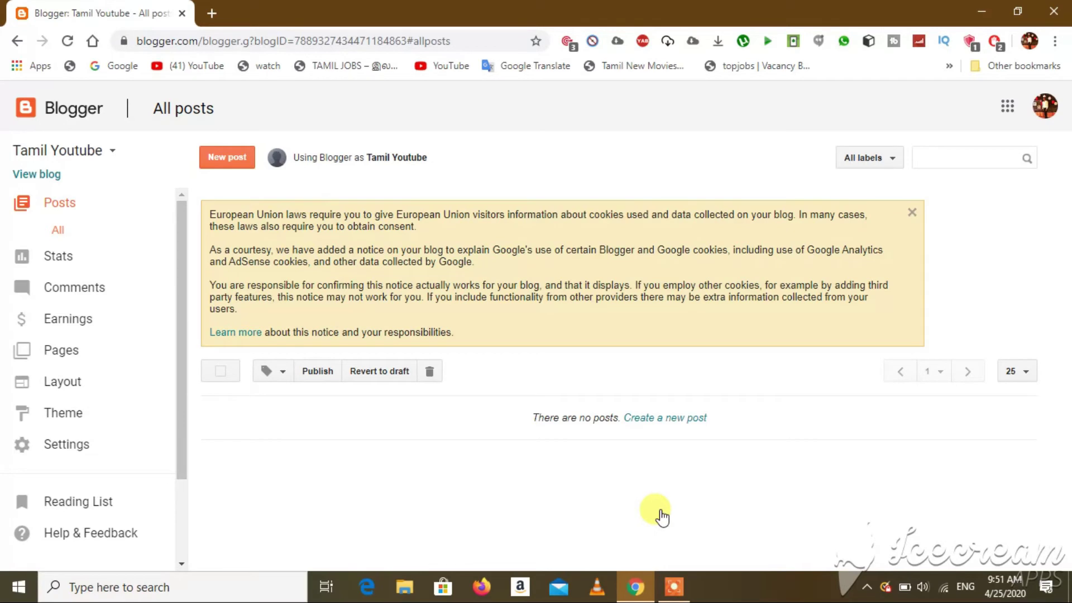
Step: View the new blog's public page and return to the Blogger dashboard
{"action": "left_click_drag", "start_coordinate": [182, 414], "coordinate": [173, 360]}
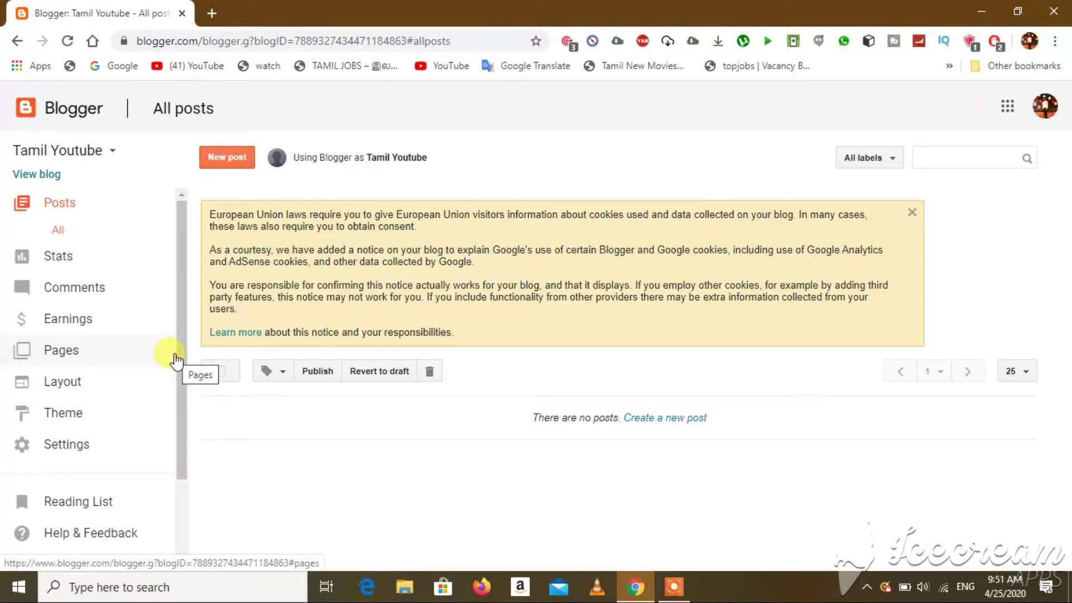
{"action": "left_click", "coordinate": [37, 173]}
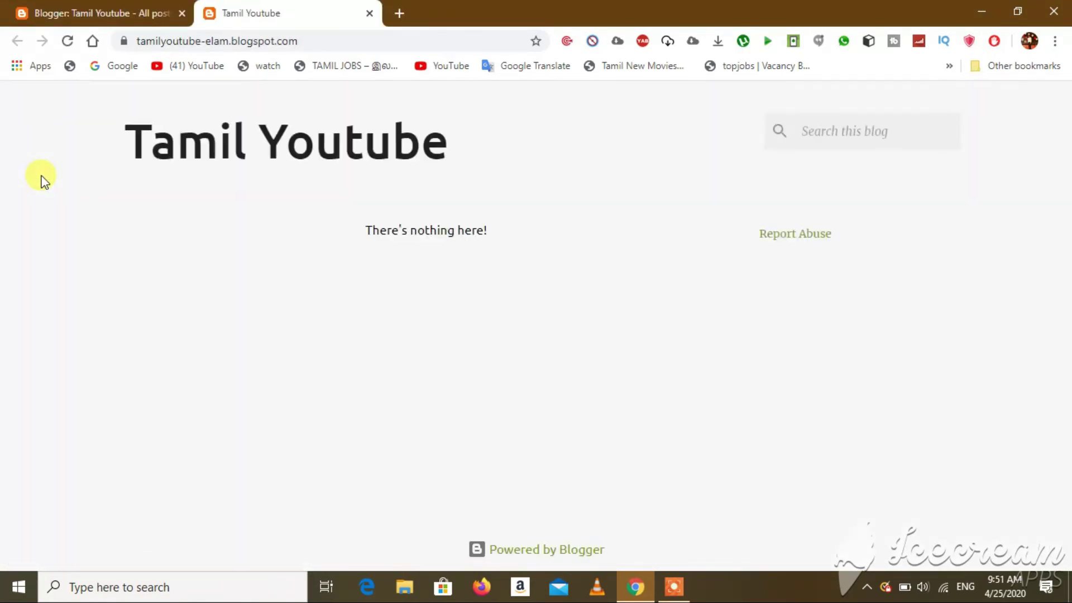
{"action": "left_click", "coordinate": [87, 6]}
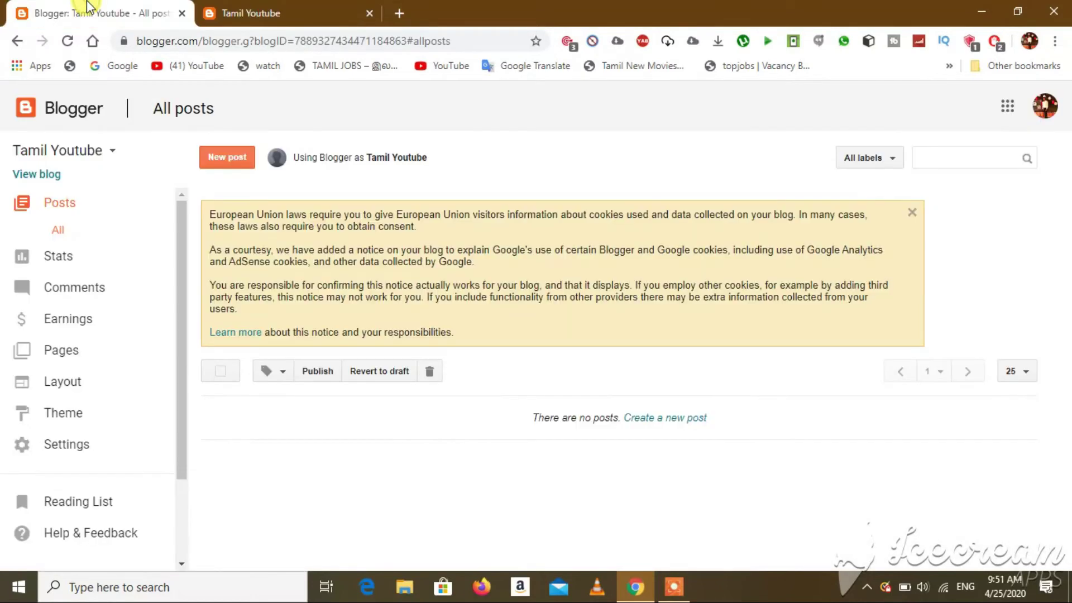
Step: Start a new blog post and get its title ready for entry
{"action": "left_click", "coordinate": [228, 156]}
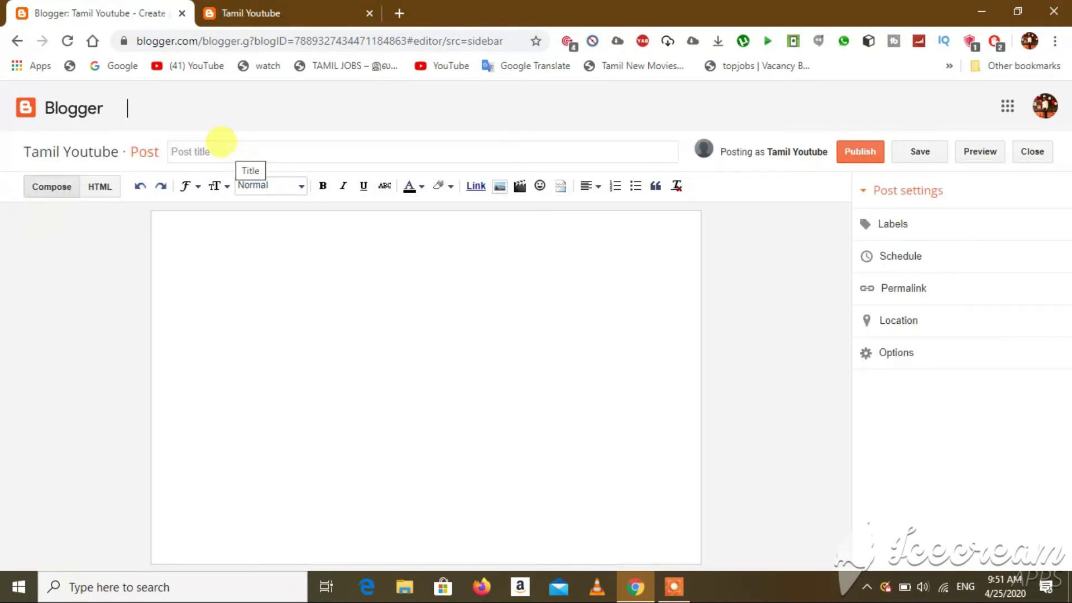
{"action": "left_click", "coordinate": [221, 146]}
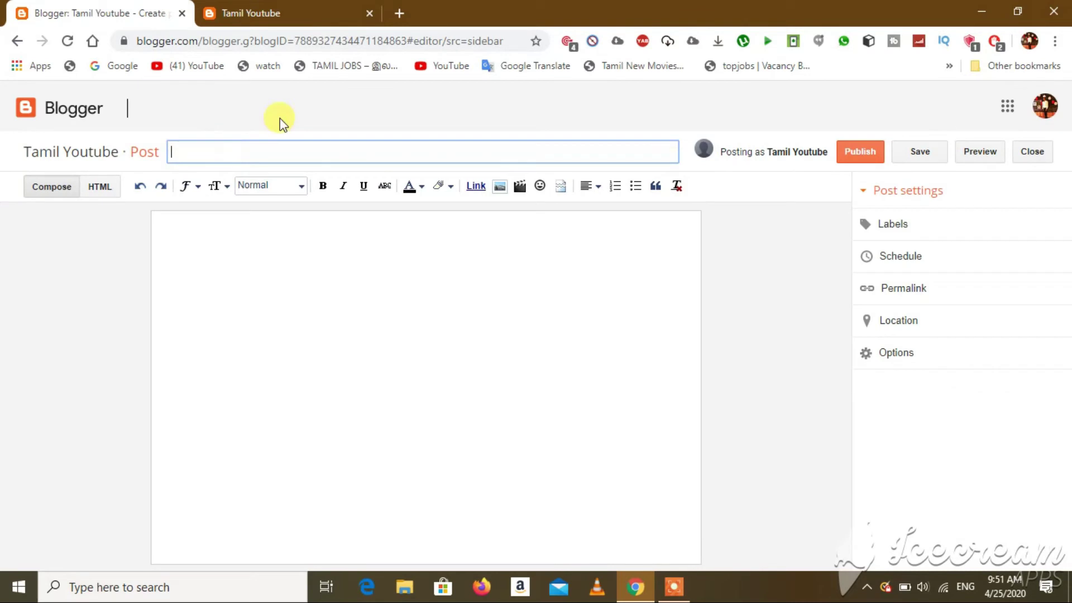
Step: Open YouTube in a new browser tab and bring up the channel's video list in YouTube Studio
{"action": "left_click", "coordinate": [408, 13]}
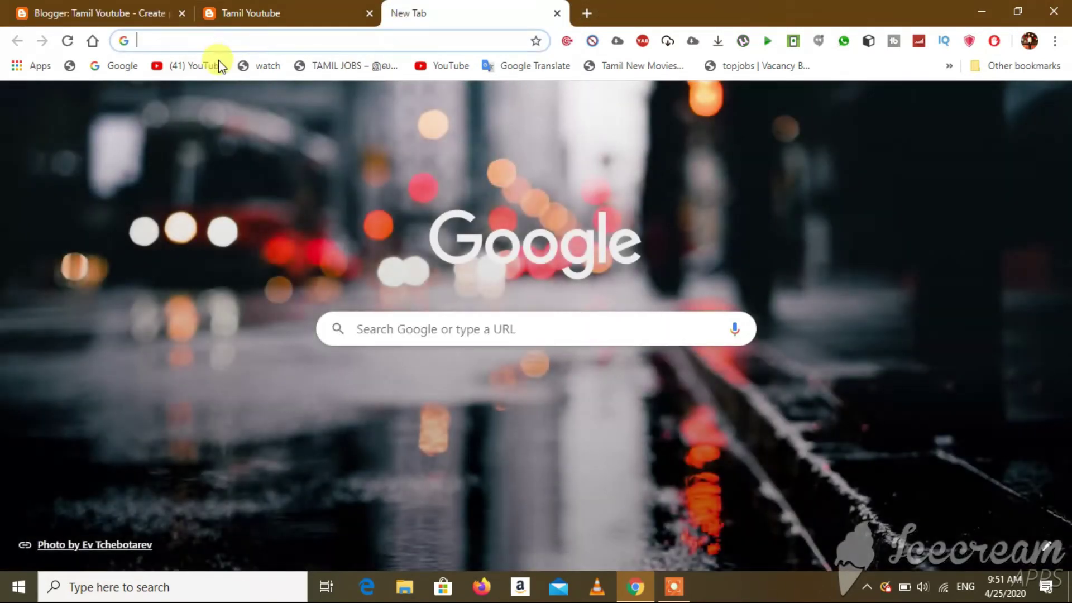
{"action": "left_click", "coordinate": [218, 66]}
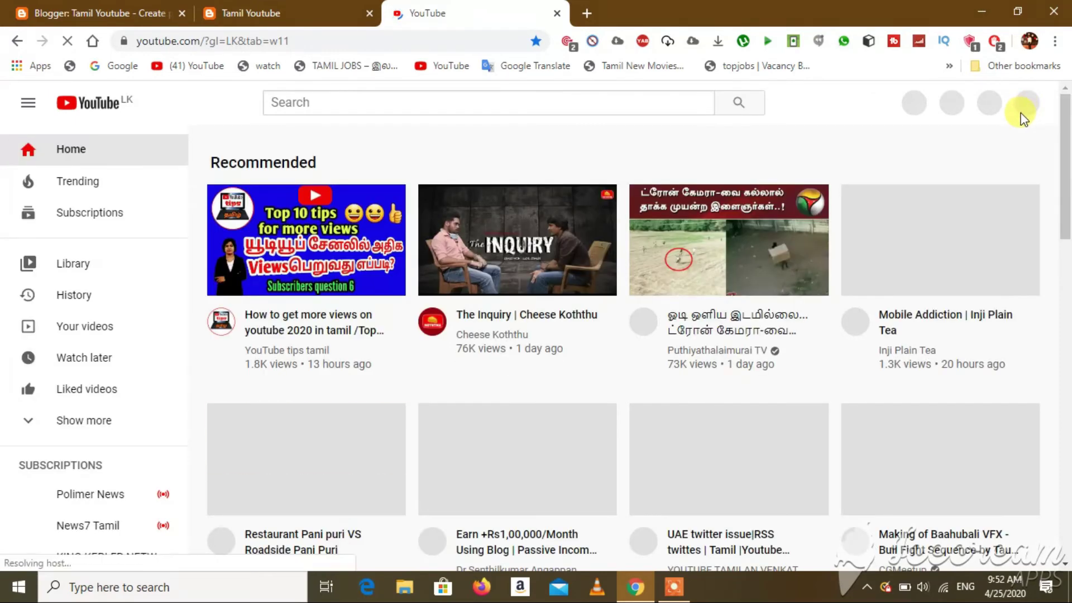
{"action": "left_click", "coordinate": [1022, 112]}
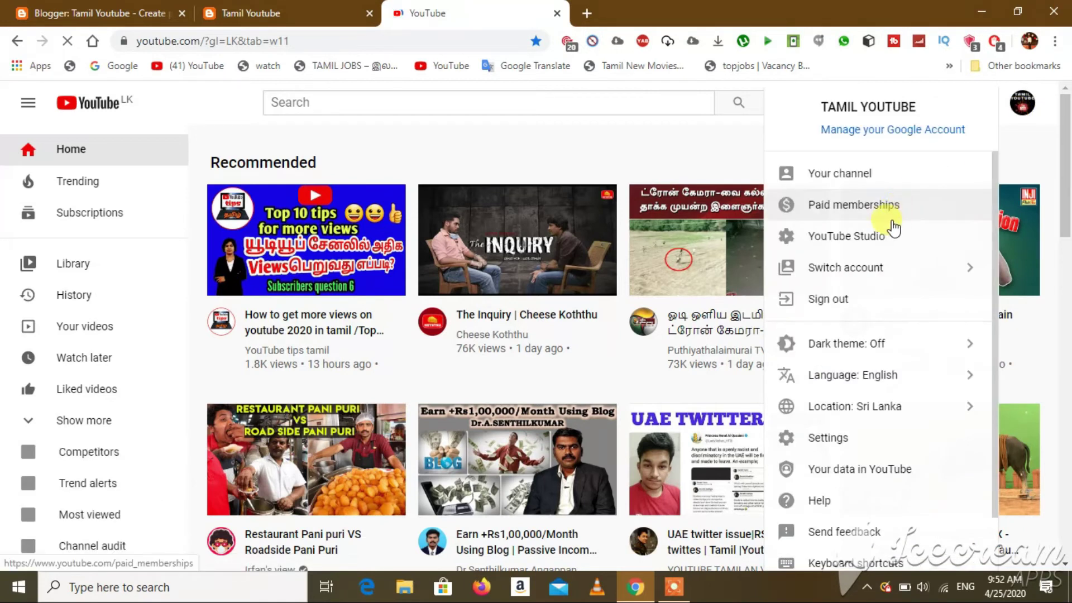
{"action": "left_click", "coordinate": [887, 235]}
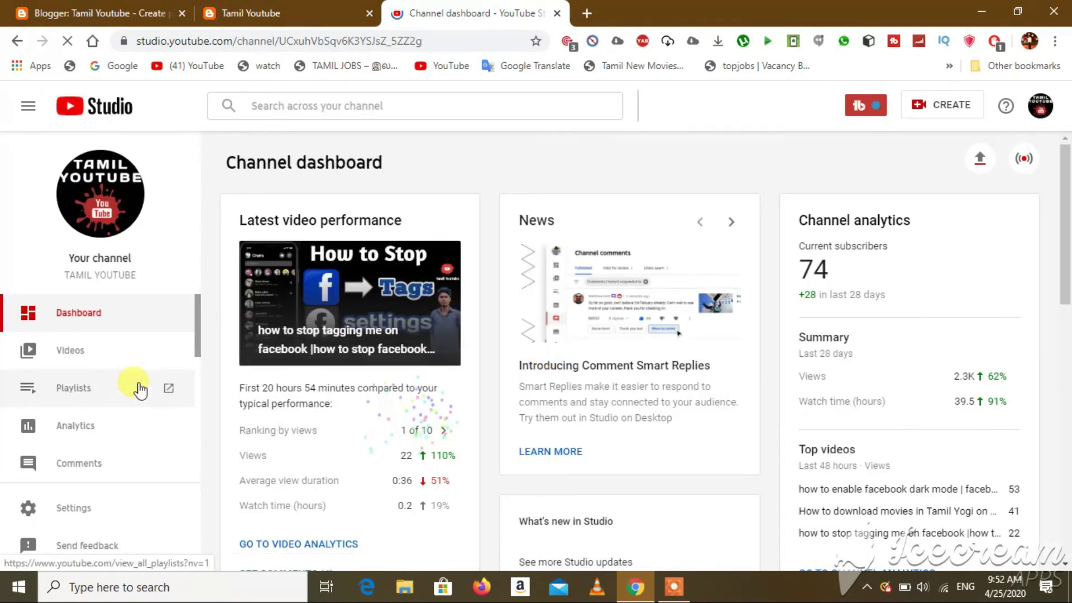
{"action": "left_click", "coordinate": [116, 359]}
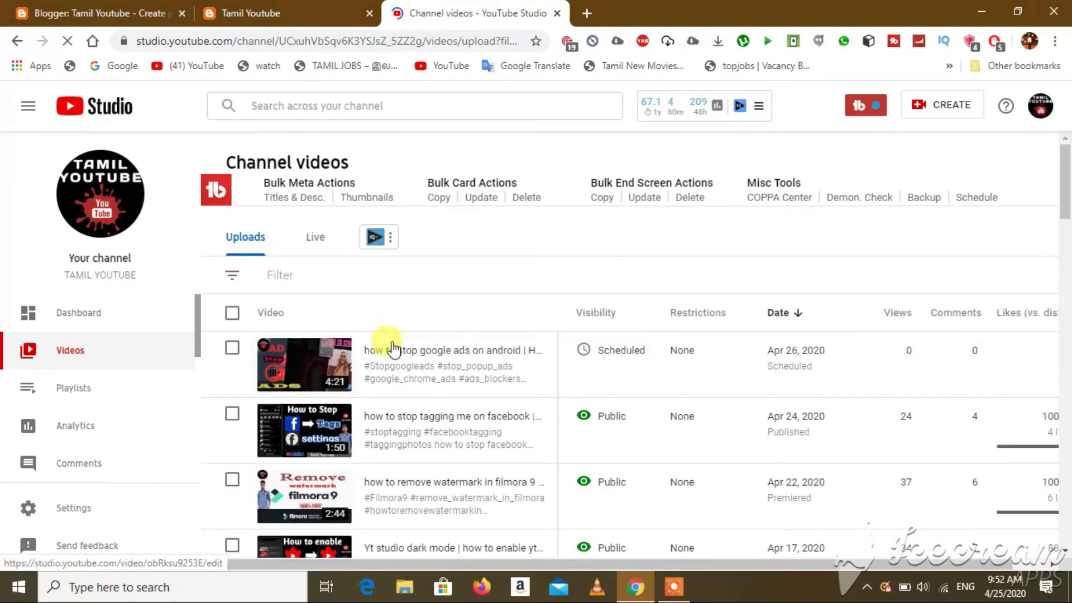
Step: Open the details of the public video "how to stop tagging me on facebook" from the channel videos
{"action": "left_click", "coordinate": [383, 348]}
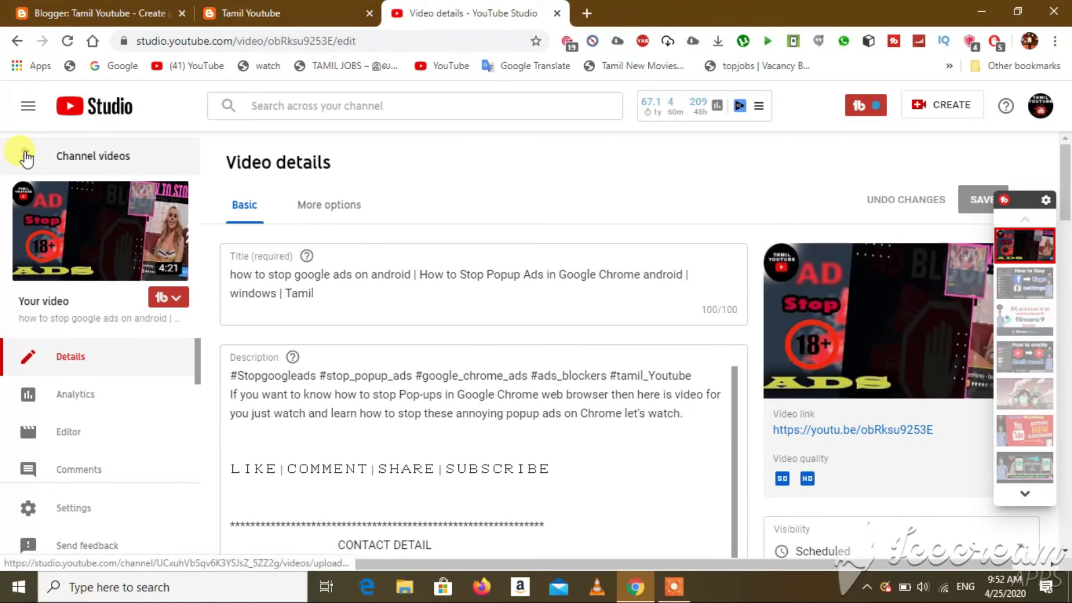
{"action": "left_click", "coordinate": [26, 158]}
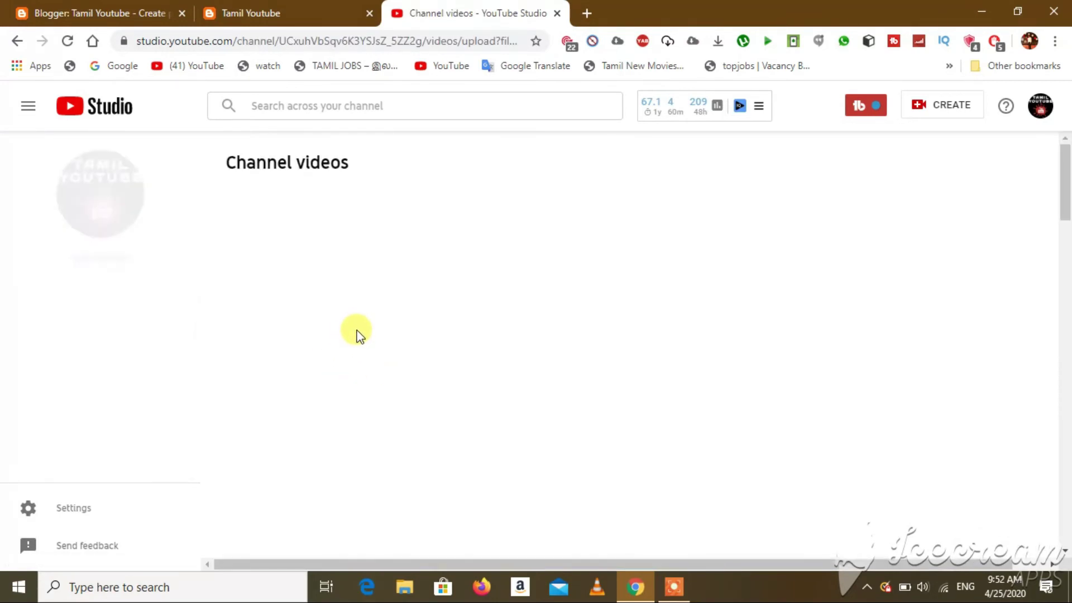
{"action": "mouse_move", "coordinate": [374, 414]}
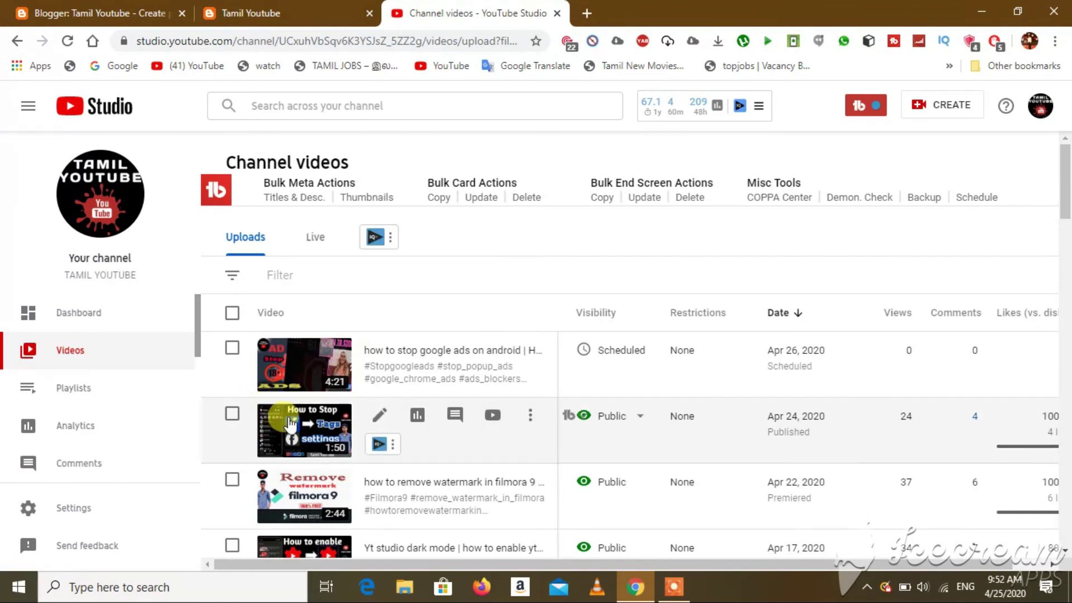
{"action": "left_click", "coordinate": [382, 414]}
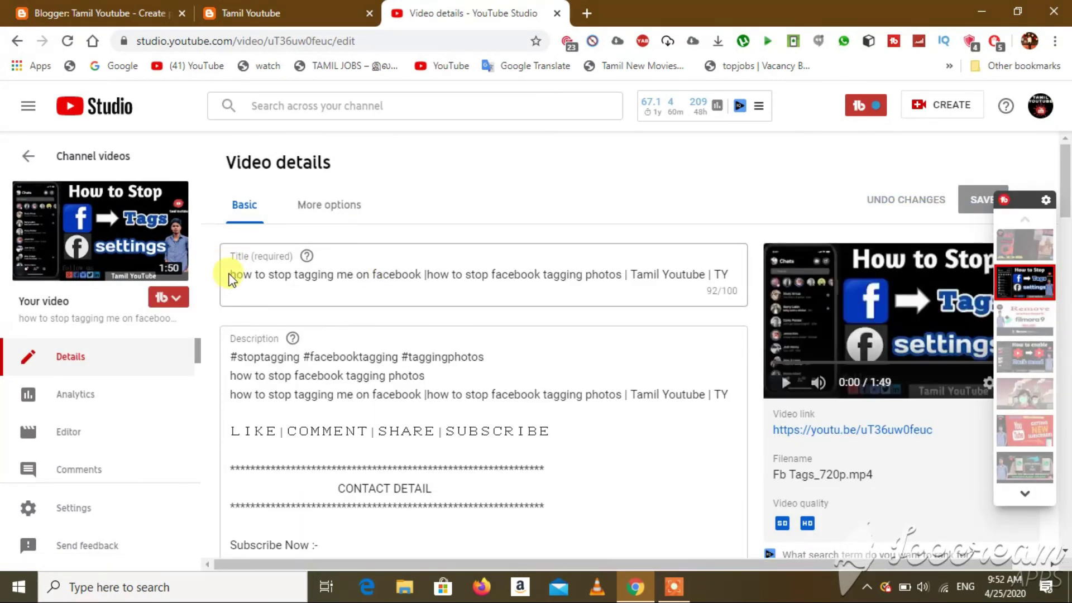
Step: Copy the video's full title and paste it as the title of the new Blogger post
{"action": "left_click_drag", "start_coordinate": [232, 275], "coordinate": [725, 273]}
{"action": "key", "text": "ctrl+c"}
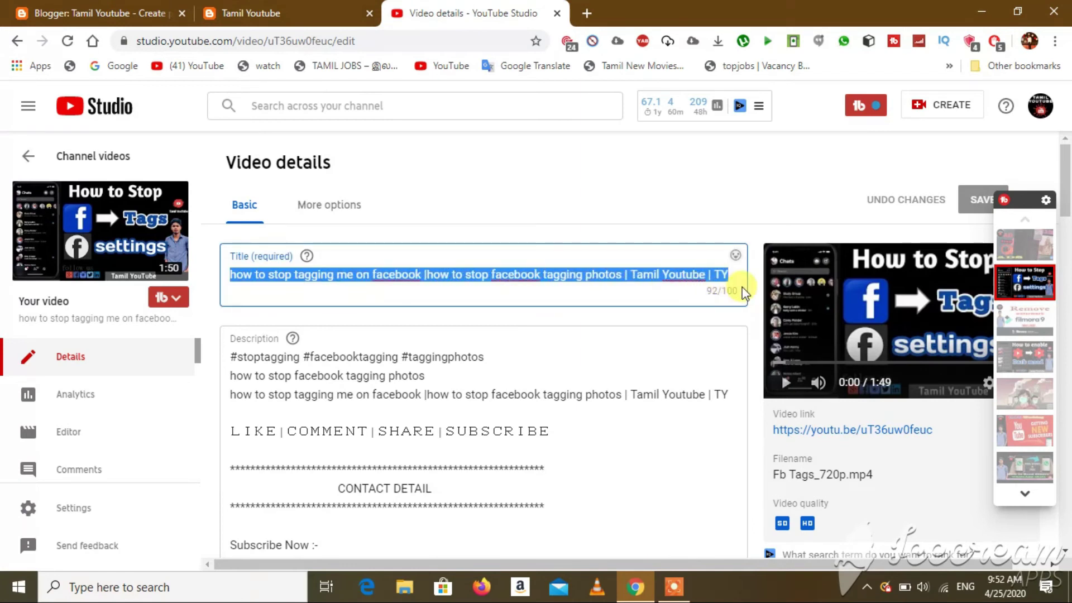
{"action": "left_click", "coordinate": [324, 13]}
{"action": "left_click", "coordinate": [104, 8]}
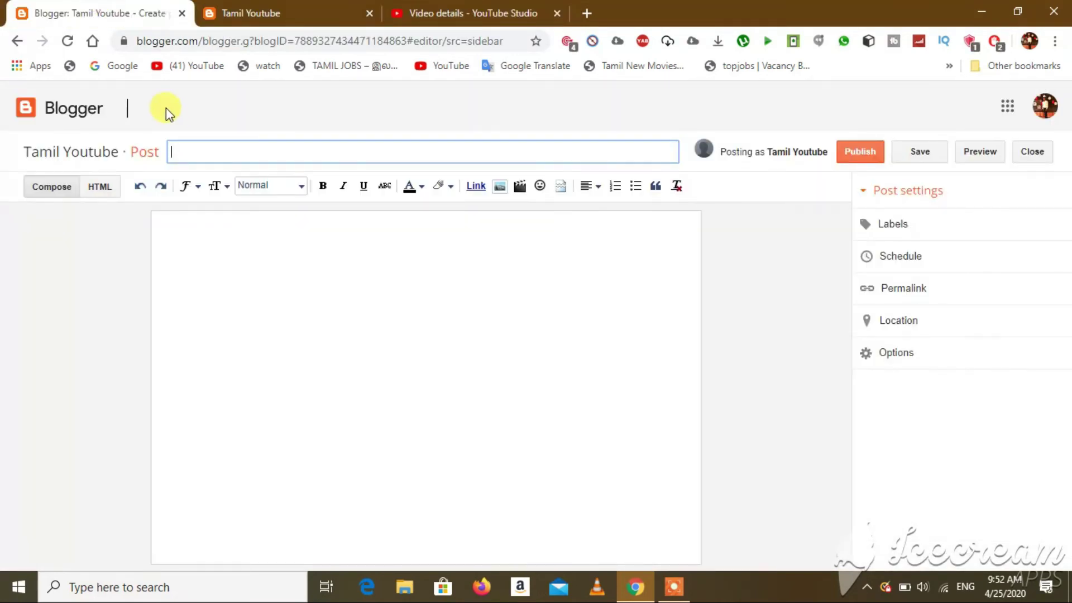
{"action": "key", "text": "ctrl+v"}
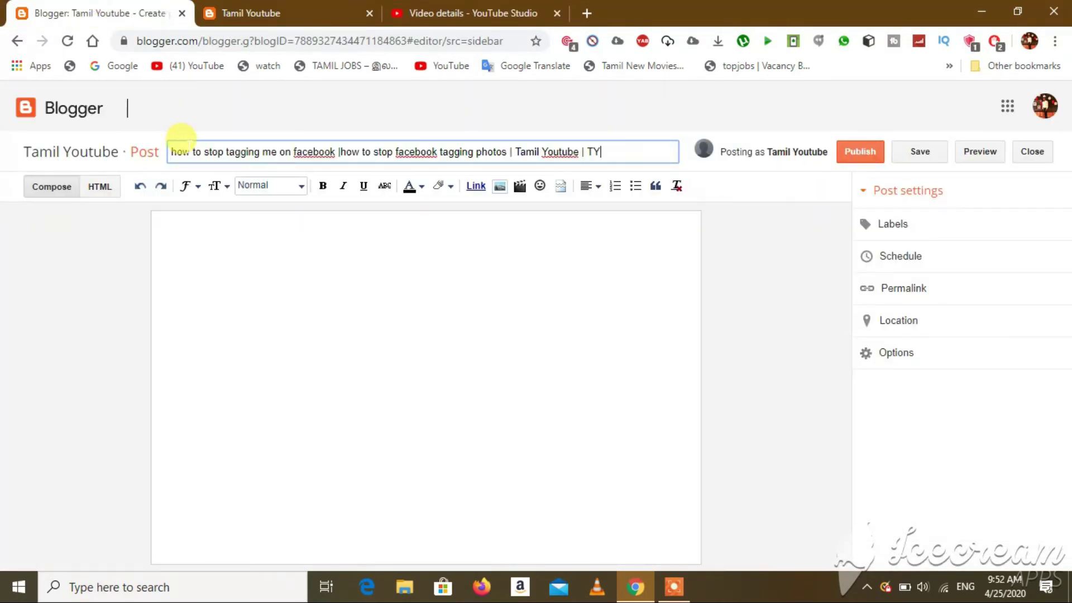
Step: Copy the video's entire description from YouTube Studio and paste it into the body of the Blogger post
{"action": "left_click", "coordinate": [452, 13]}
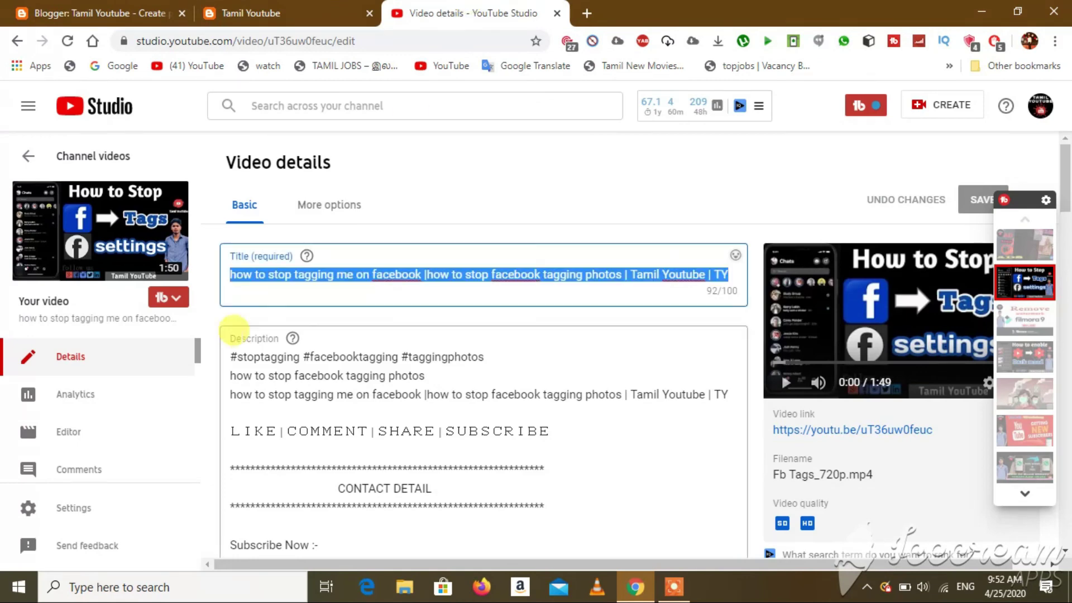
{"action": "left_click_drag", "start_coordinate": [231, 354], "coordinate": [590, 299]}
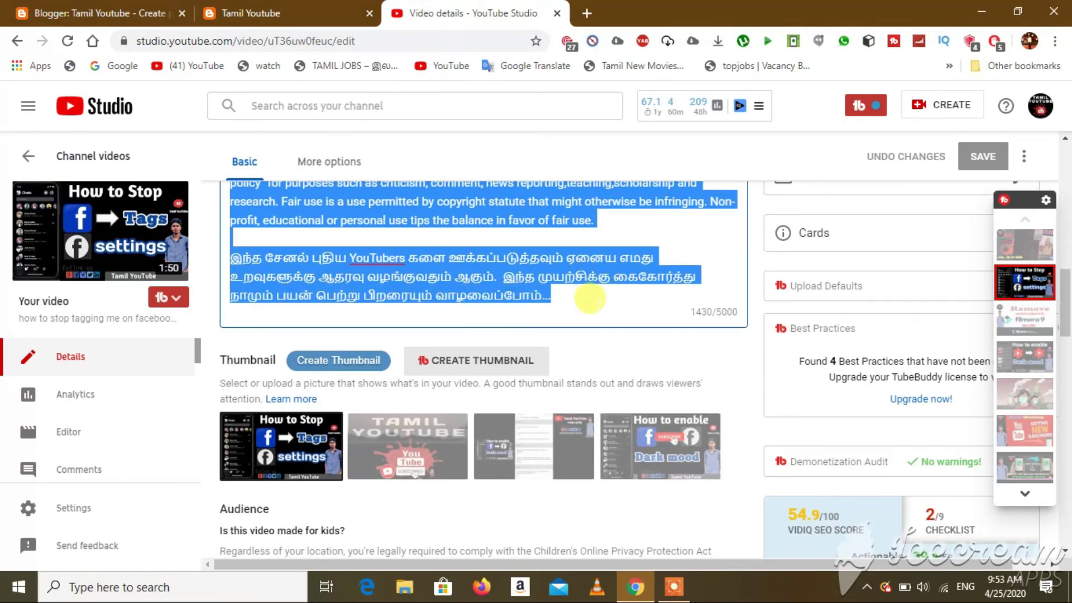
{"action": "left_click", "coordinate": [121, 10]}
{"action": "left_click", "coordinate": [211, 244]}
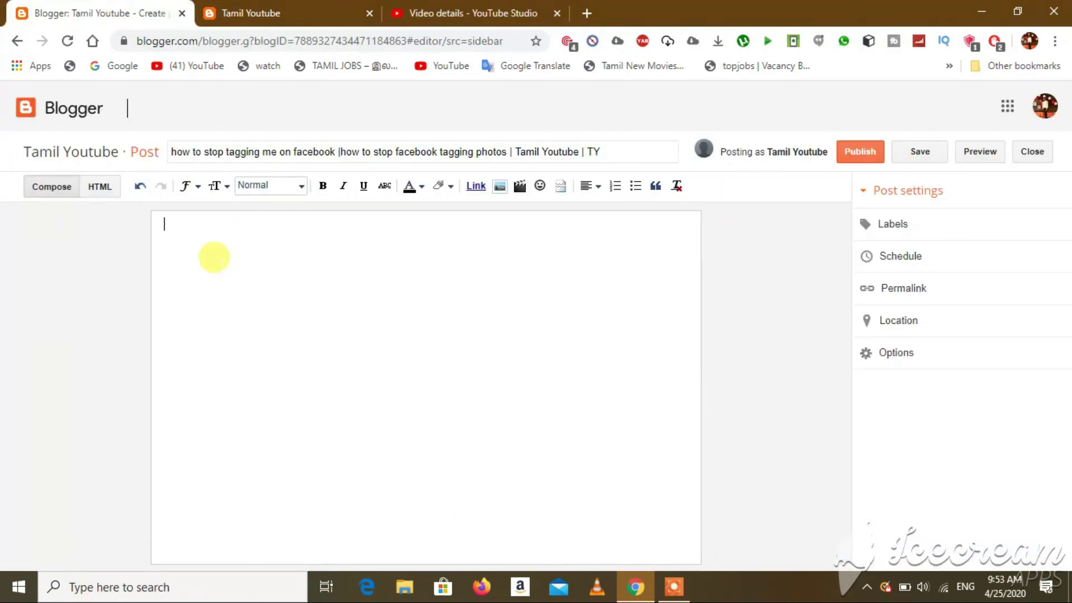
{"action": "key", "text": "ctrl+v"}
{"action": "left_click_drag", "start_coordinate": [694, 356], "coordinate": [666, 235]}
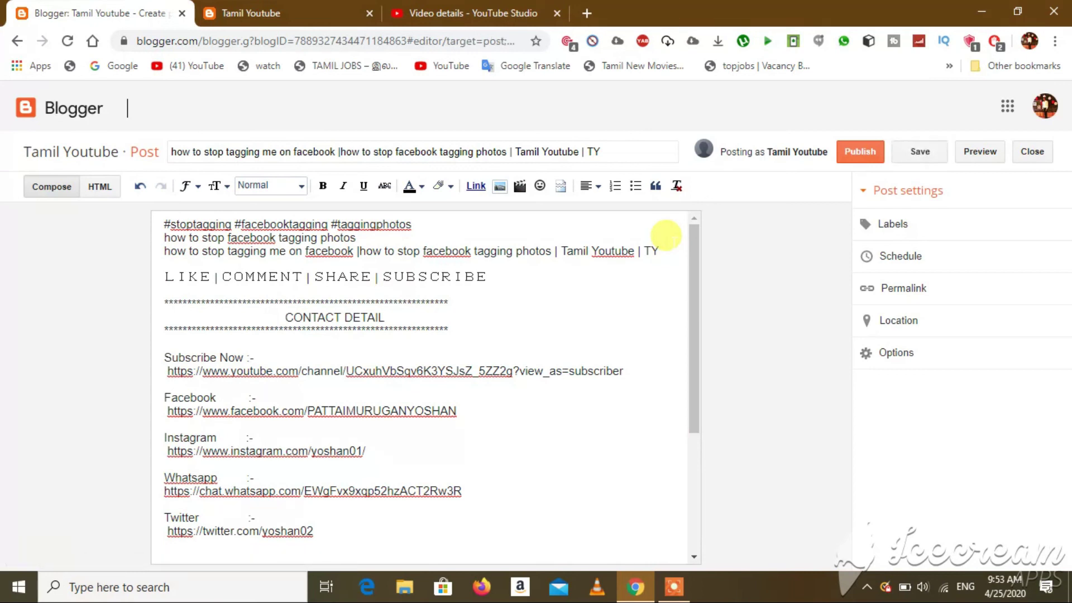
{"action": "left_click", "coordinate": [439, 10]}
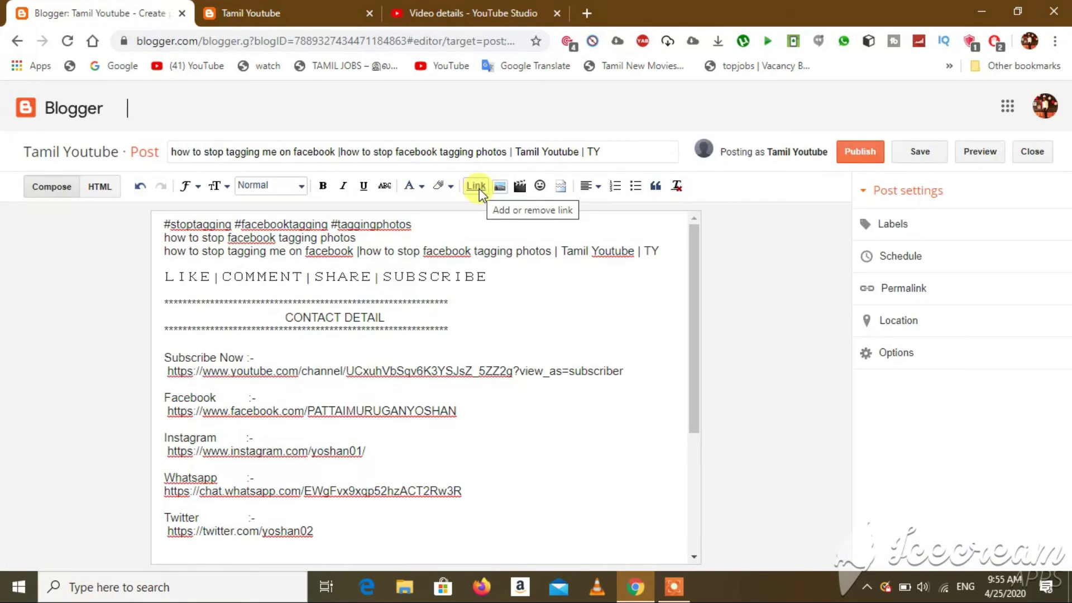
{"action": "left_click", "coordinate": [480, 187]}
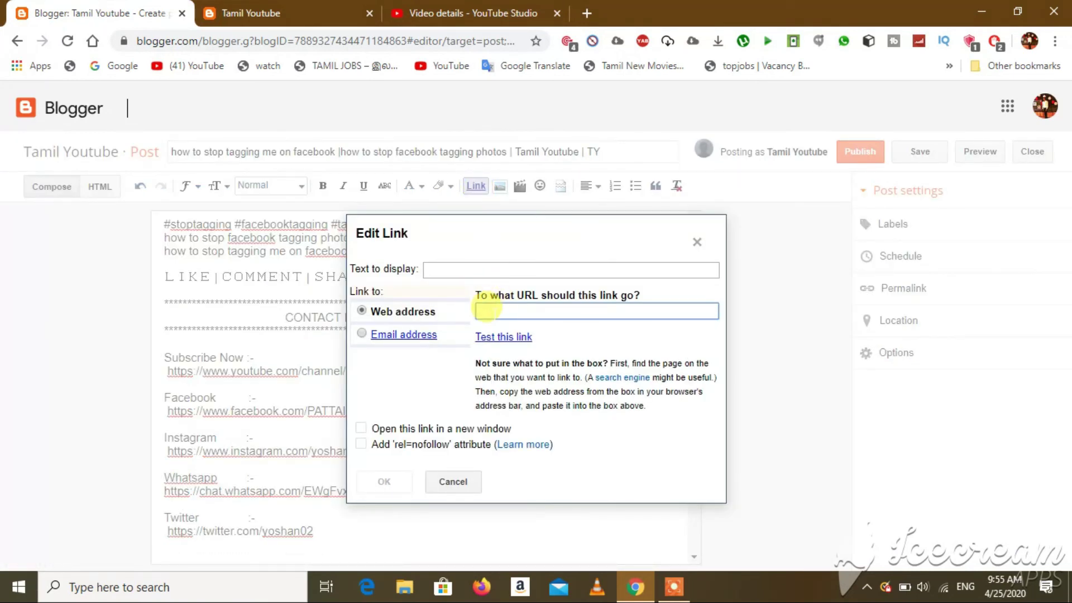
{"action": "type", "text": "https://youtu.be/uT36uw0feuc"}
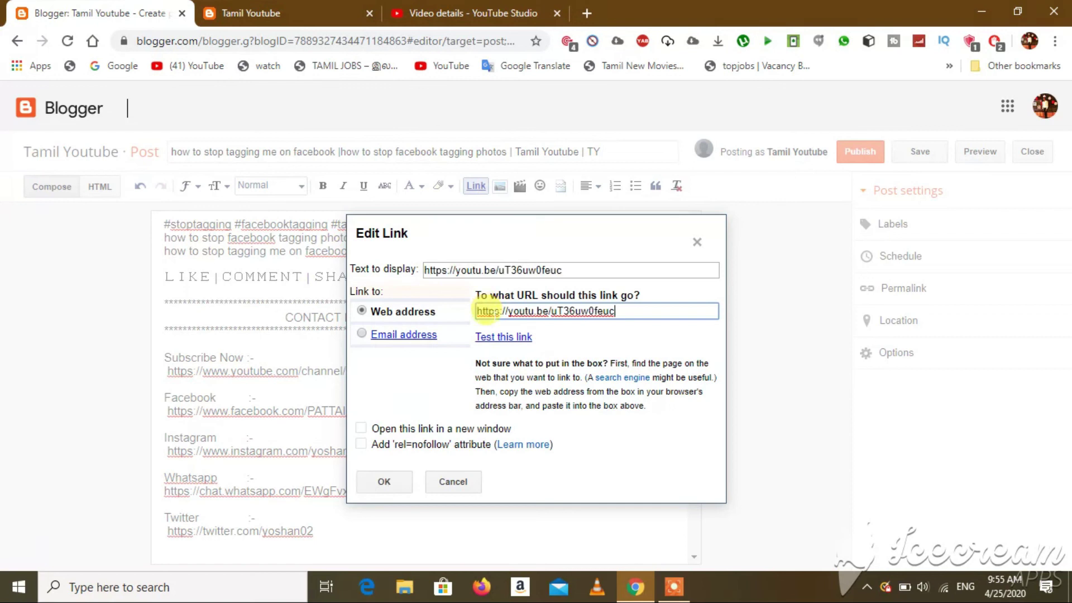
{"action": "left_click", "coordinate": [361, 430]}
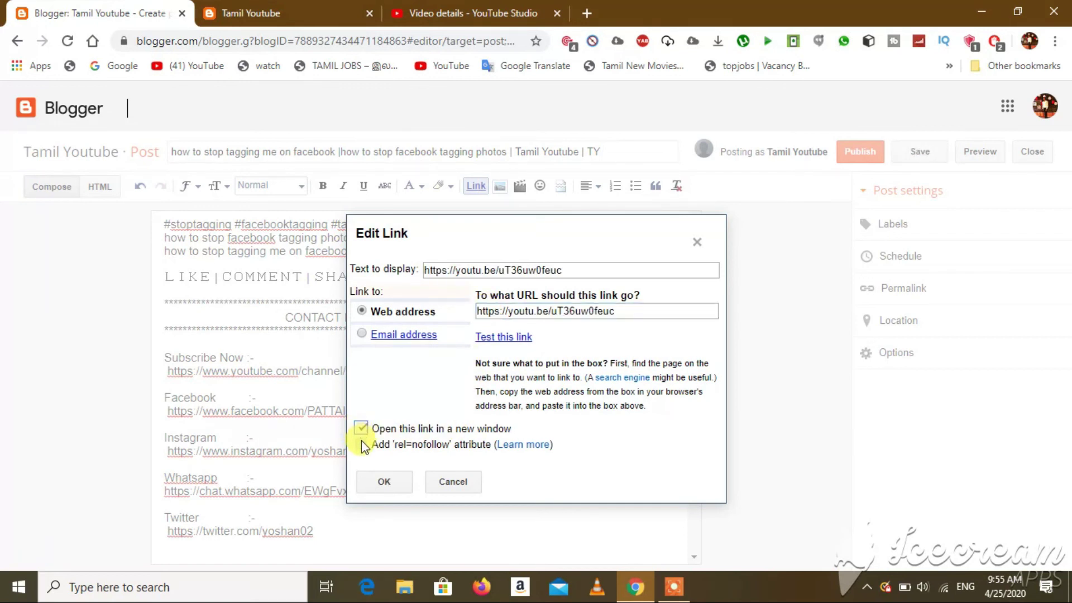
{"action": "left_click", "coordinate": [362, 444]}
{"action": "left_click", "coordinate": [383, 481]}
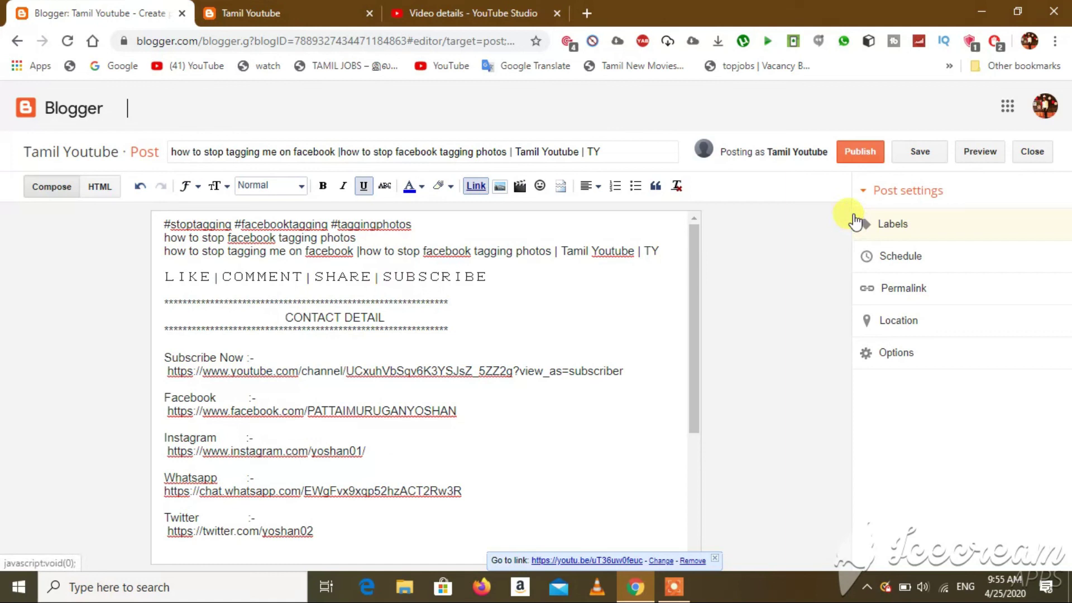
{"action": "left_click", "coordinate": [871, 166]}
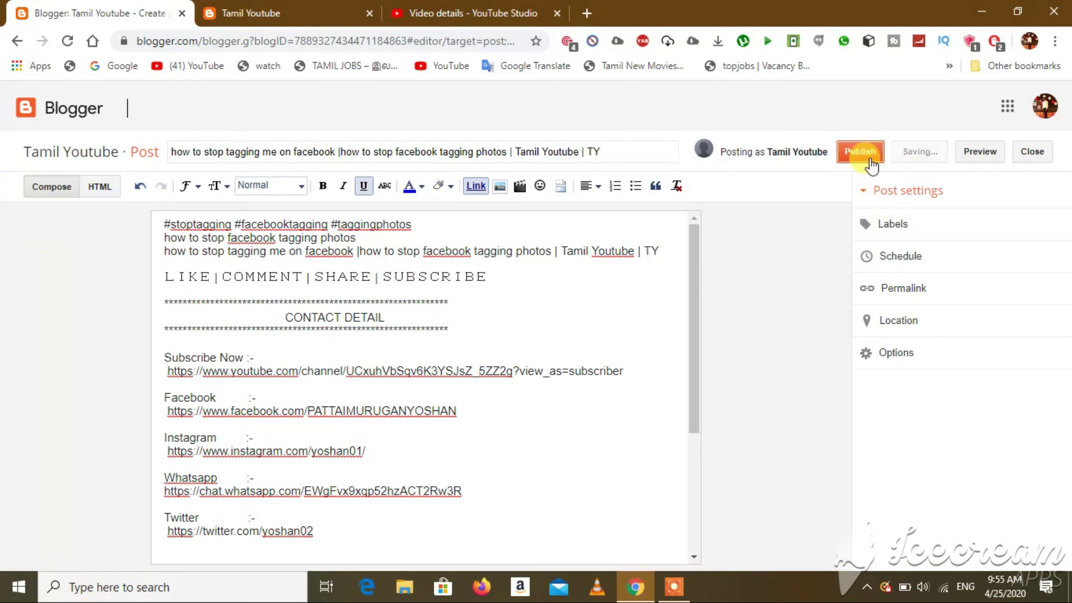